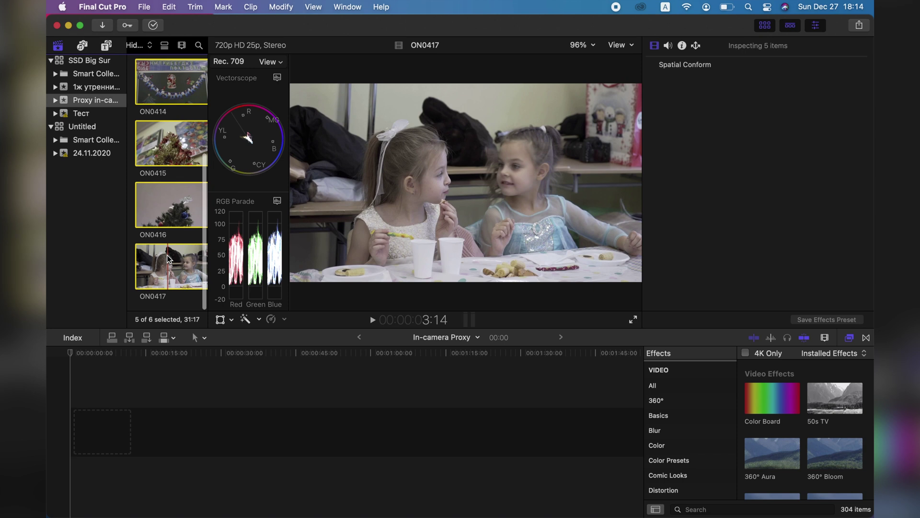
Step: Append the five selected clips to the timeline and slow the first clip, ON0413, to 50% speed
key(e)
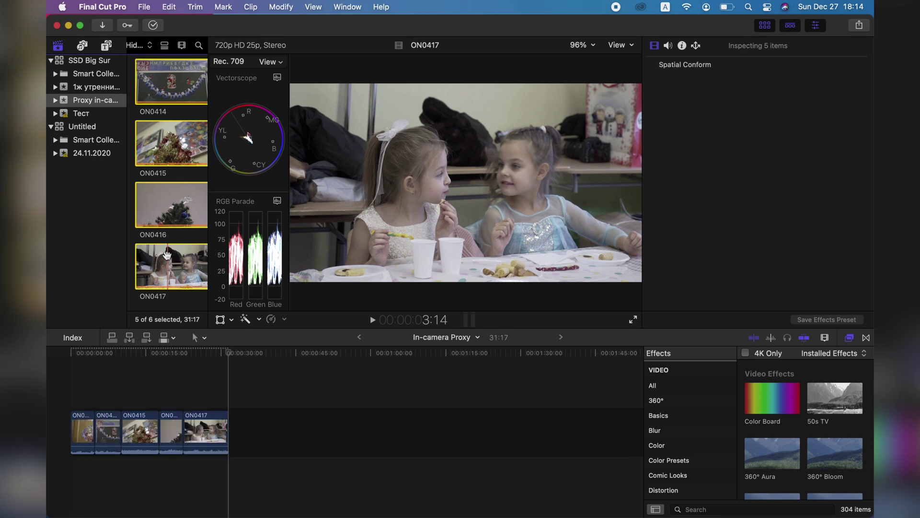
click(89, 418)
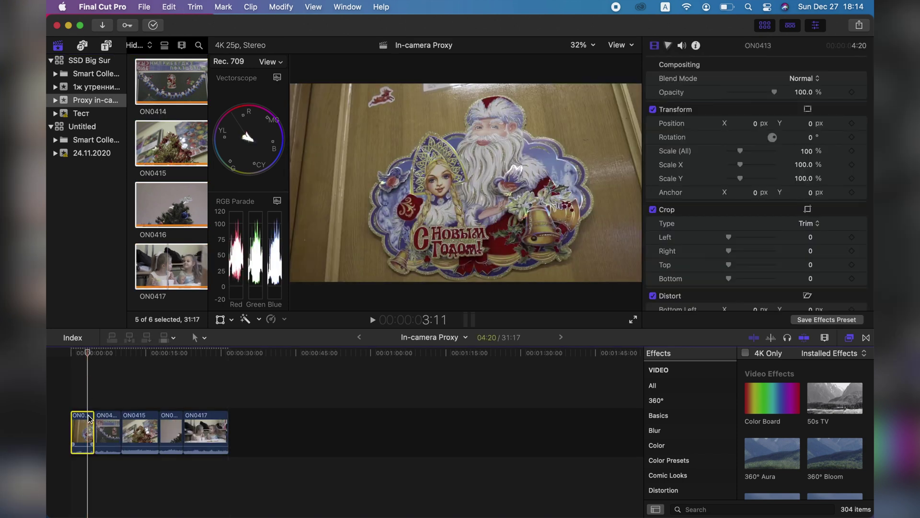
key(super+r)
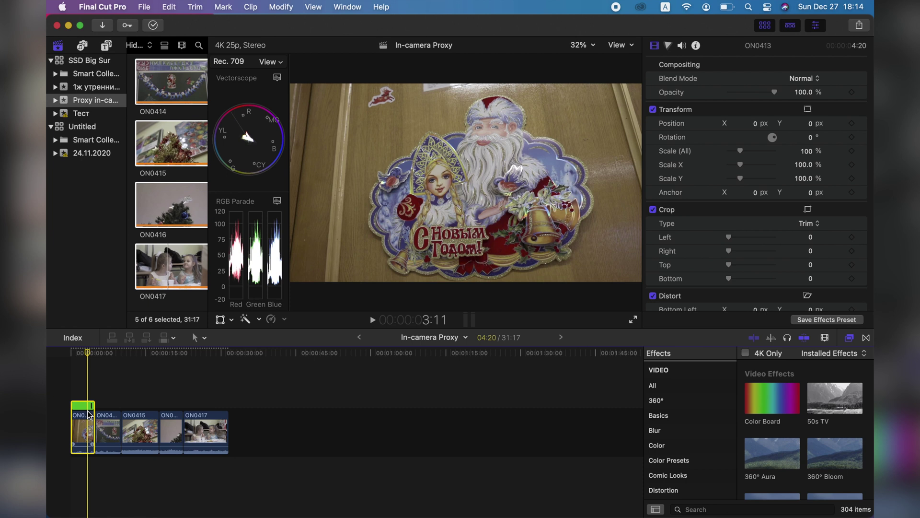
key(super+equal)
click(87, 406)
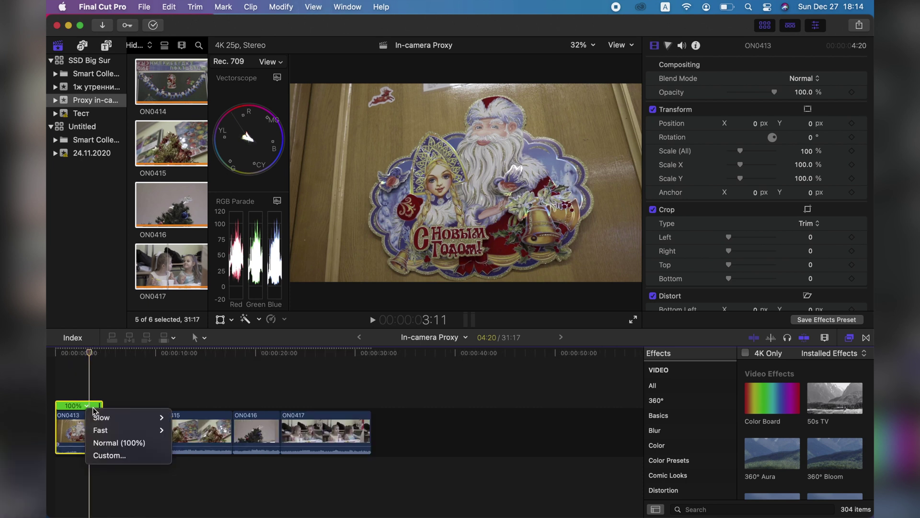
mouse_move(127, 417)
click(195, 417)
Step: Find the Custom LUT effect by searching "lut", apply it to clip ON0414 and choose The Walking Dead - LOG as its LUT
click(191, 422)
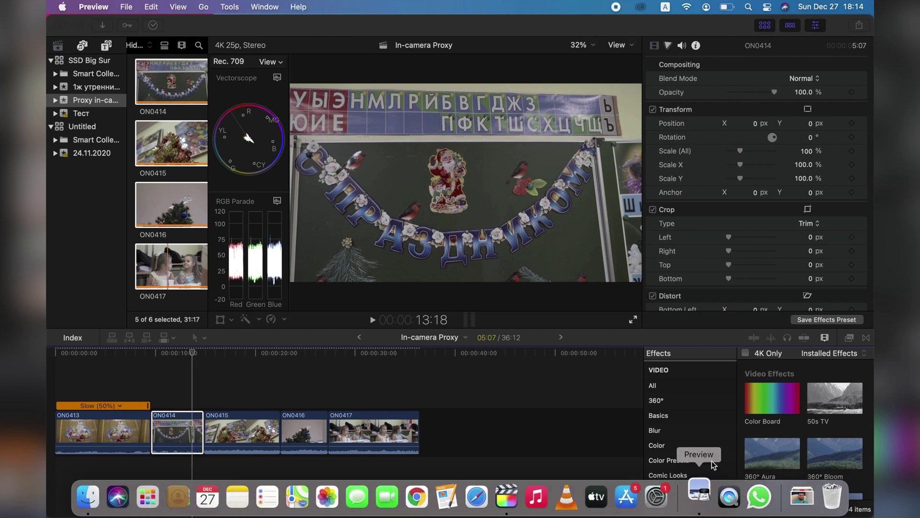
click(714, 509)
key(Escape)
click(697, 508)
text(lut)
drag(783, 369, 185, 439)
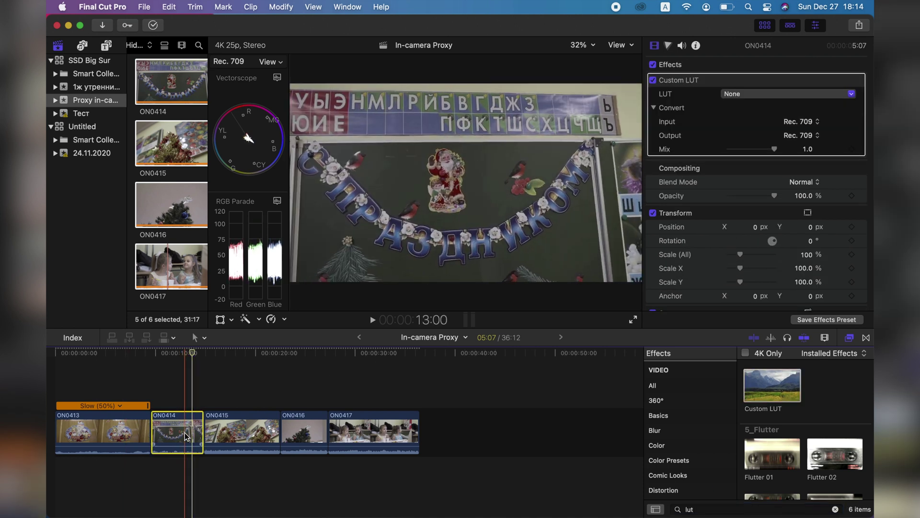
click(759, 93)
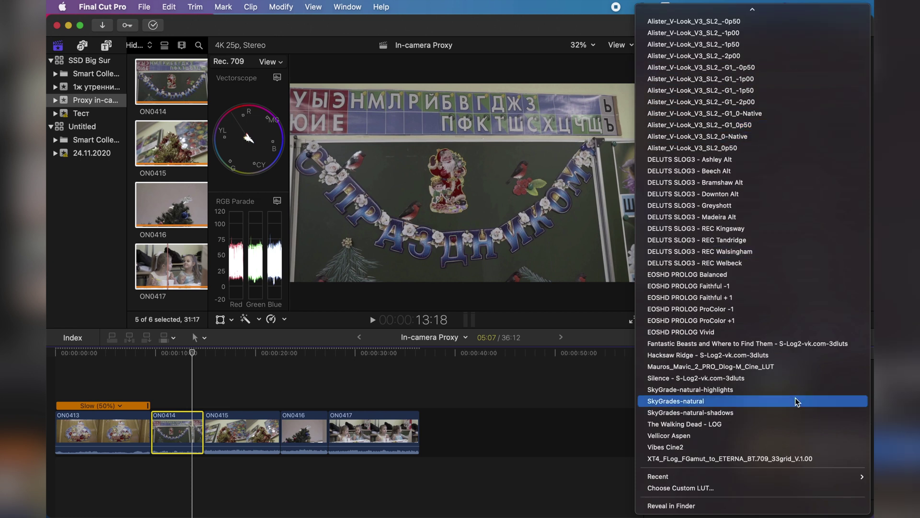
click(769, 424)
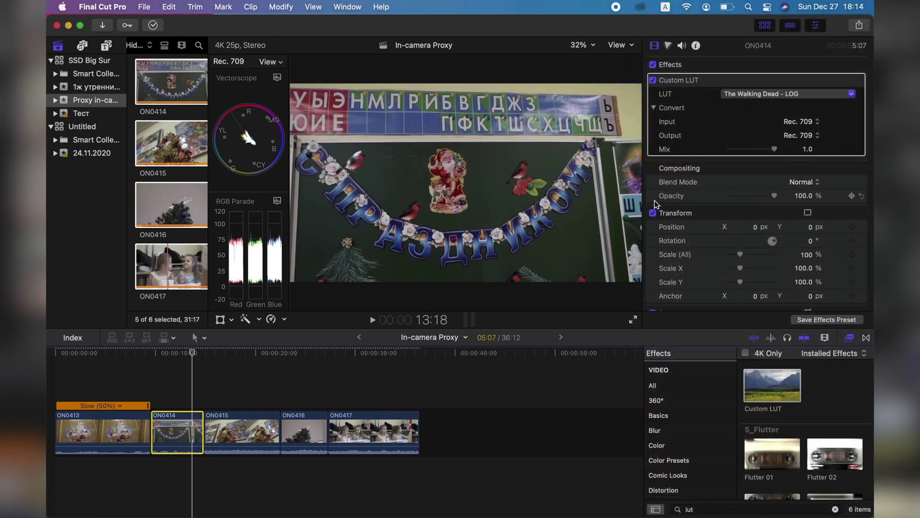
Step: With the Color Board, set the shadows exposure of clip ON0415 to -100% and the highlights exposure of clip ON0416 to 100%
click(237, 431)
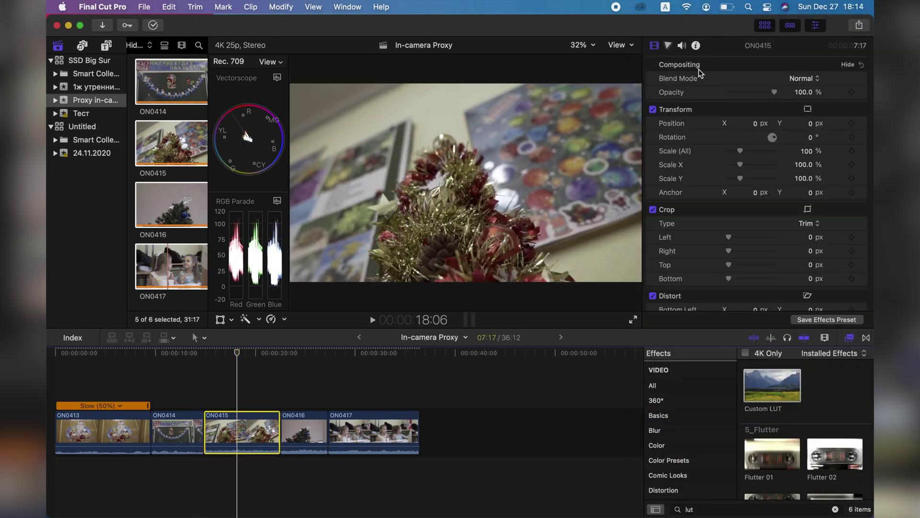
key(super+6)
drag(709, 166, 703, 265)
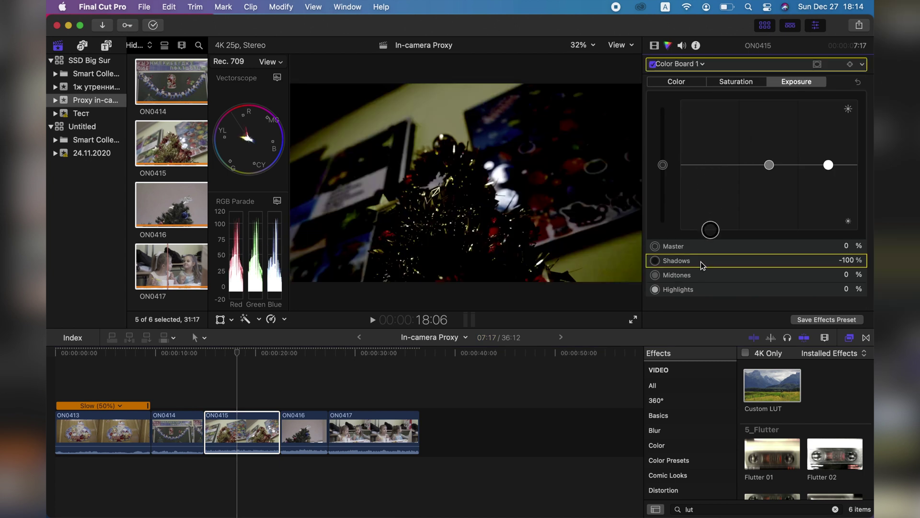
click(311, 437)
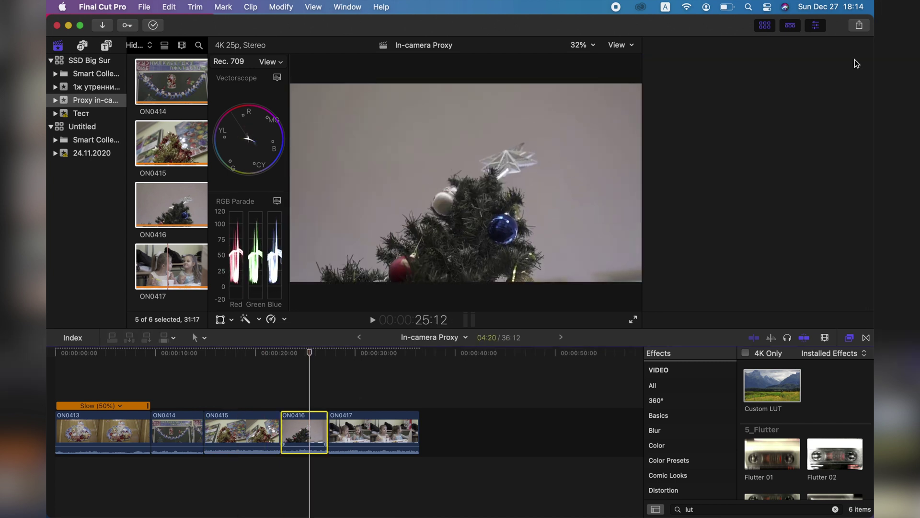
drag(830, 165, 828, 100)
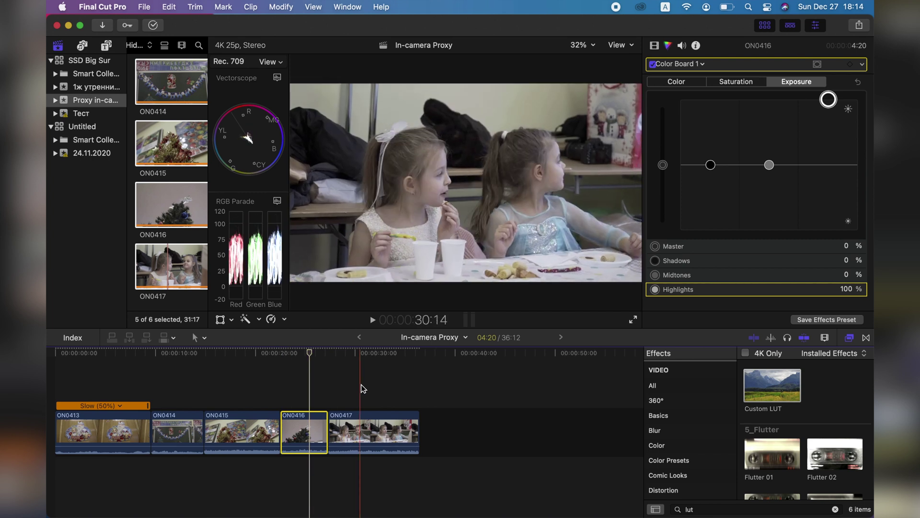
Step: Set the Color Board saturation of clip ON0417 to 100% for master, shadows, midtones and highlights
click(362, 438)
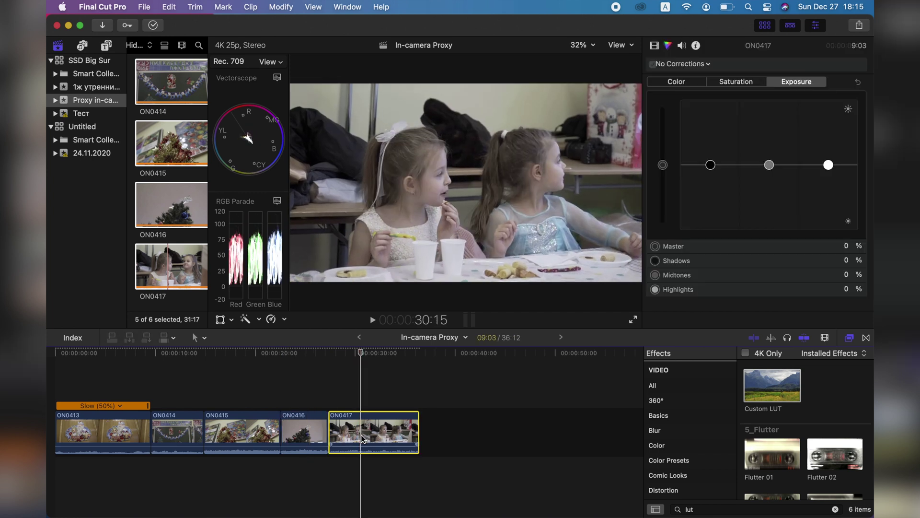
click(741, 84)
drag(663, 164, 663, 99)
drag(711, 165, 710, 99)
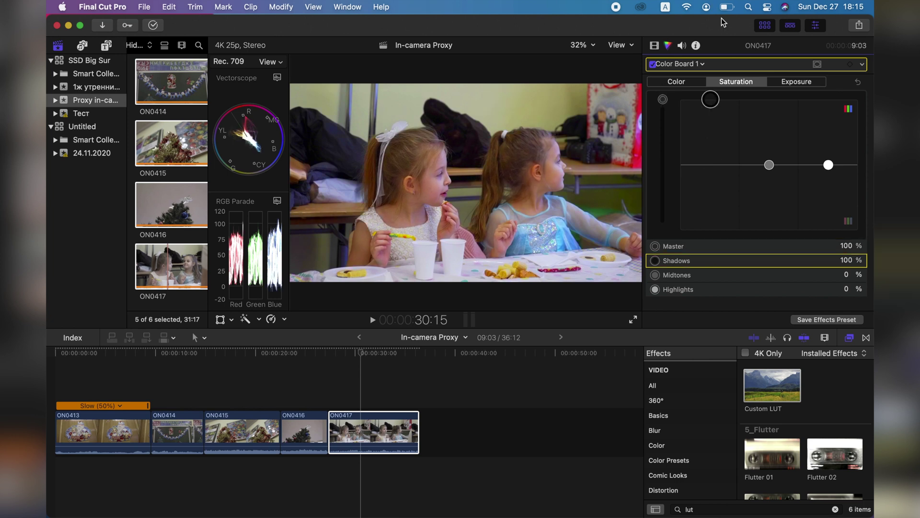
drag(769, 165, 767, 5)
drag(828, 164, 828, 3)
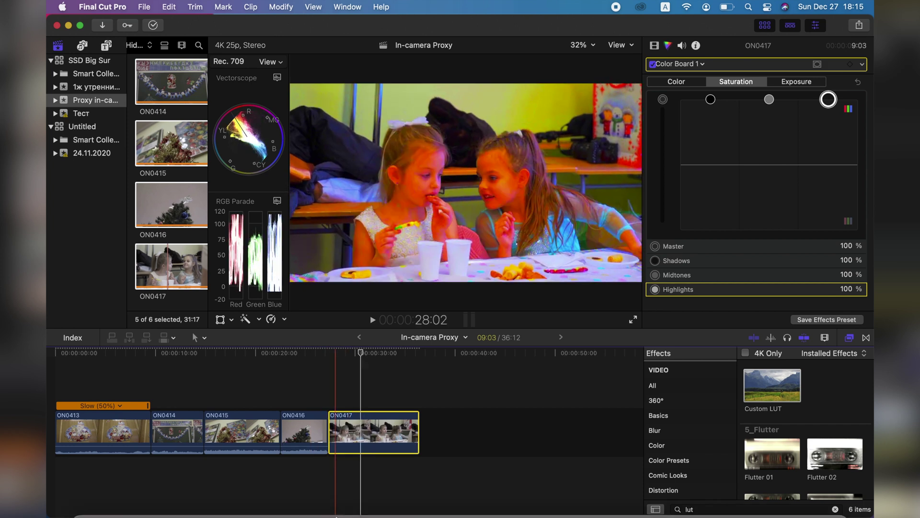
Step: Turn down the audio level of clip ON0414 in the timeline
click(186, 450)
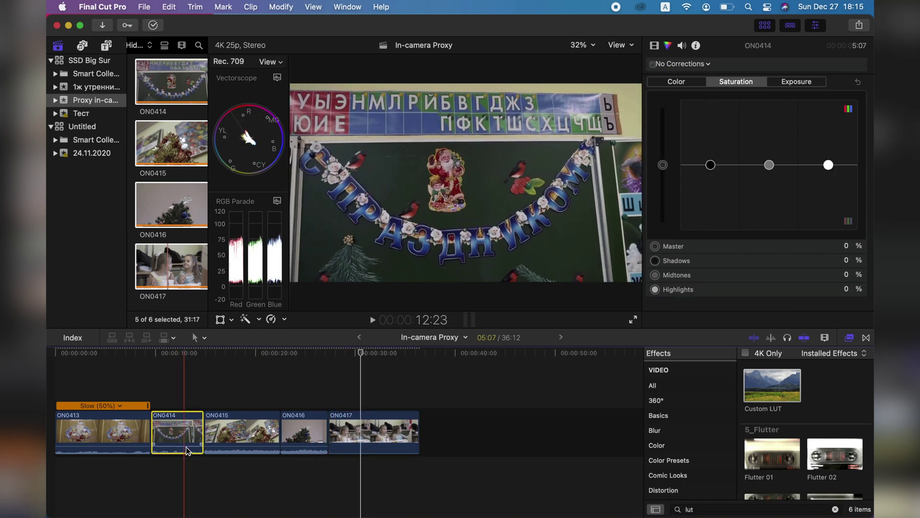
drag(187, 451, 190, 487)
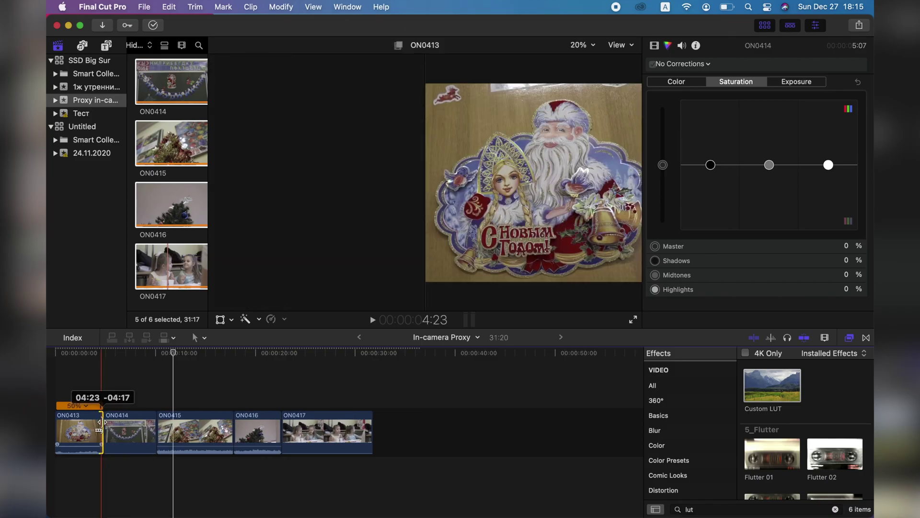
Step: Trim the end of clip ON0413 to a duration of 4:23 and the start of clip ON0415 to a duration of 3:12
key(super+7)
click(204, 425)
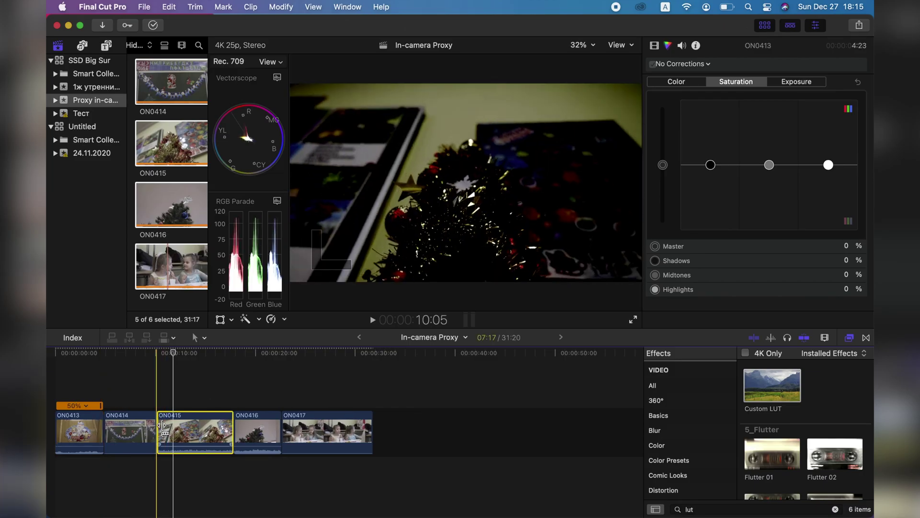
drag(158, 425, 199, 425)
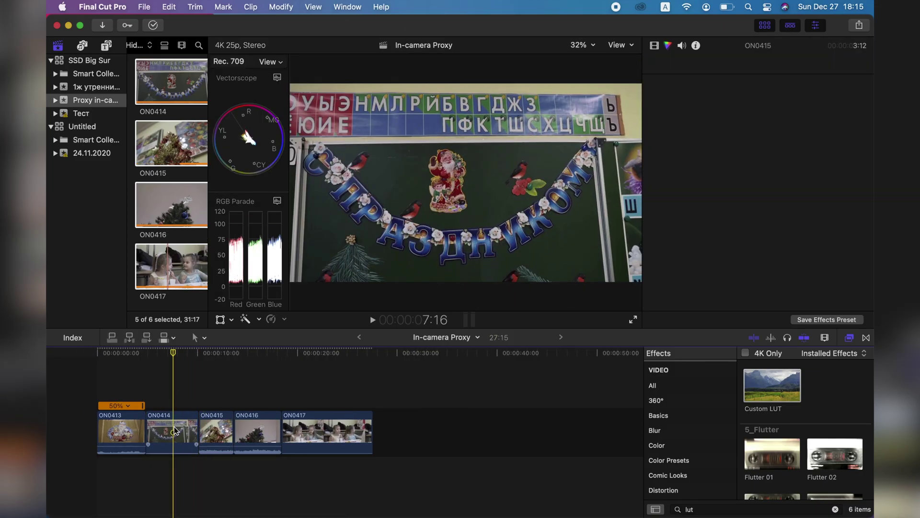
click(176, 431)
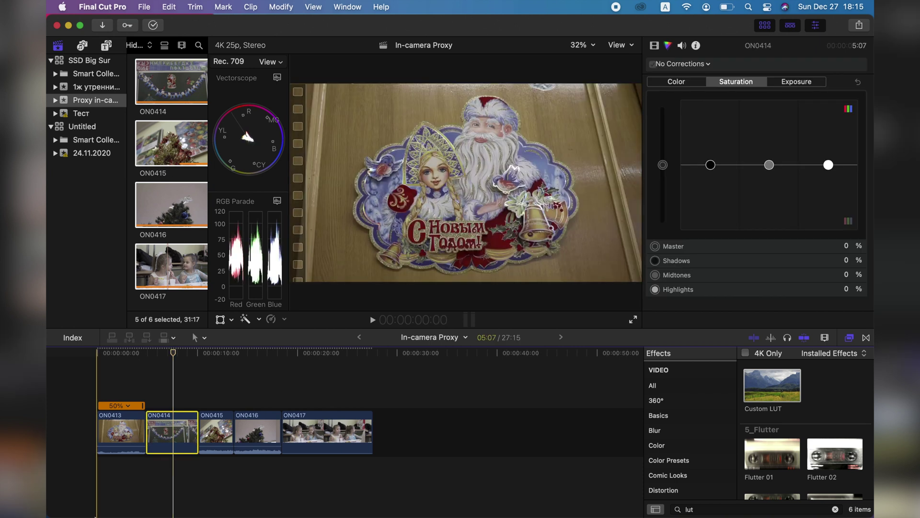
Step: Switch to Finder, delete all five MP4 files from the Testing Proxy folder on SSD 1TB, and return to Final Cut Pro
click(82, 499)
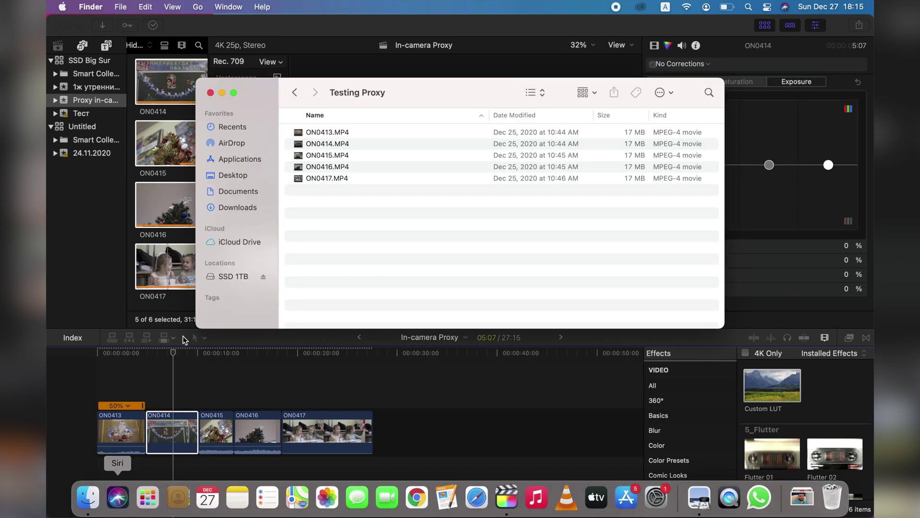
click(233, 277)
scroll(386, 280, down, 1)
scroll(387, 280, up, 1)
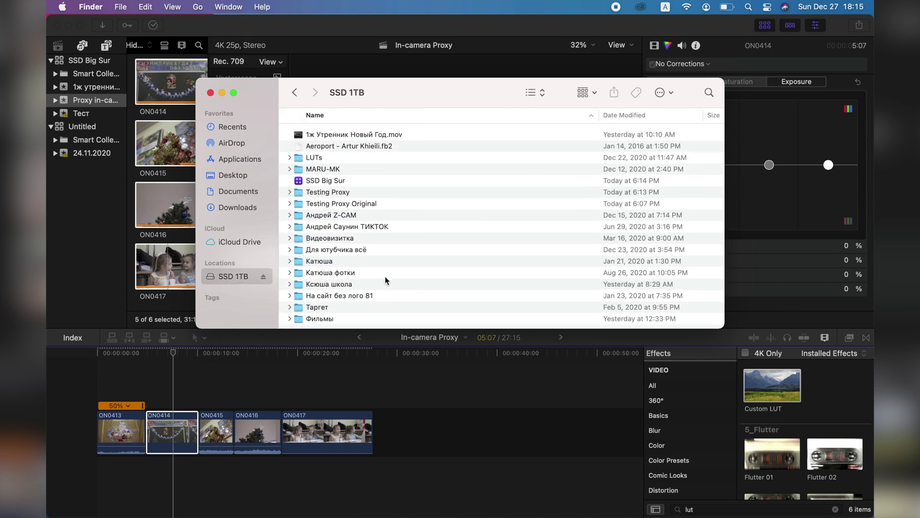
double_click(378, 191)
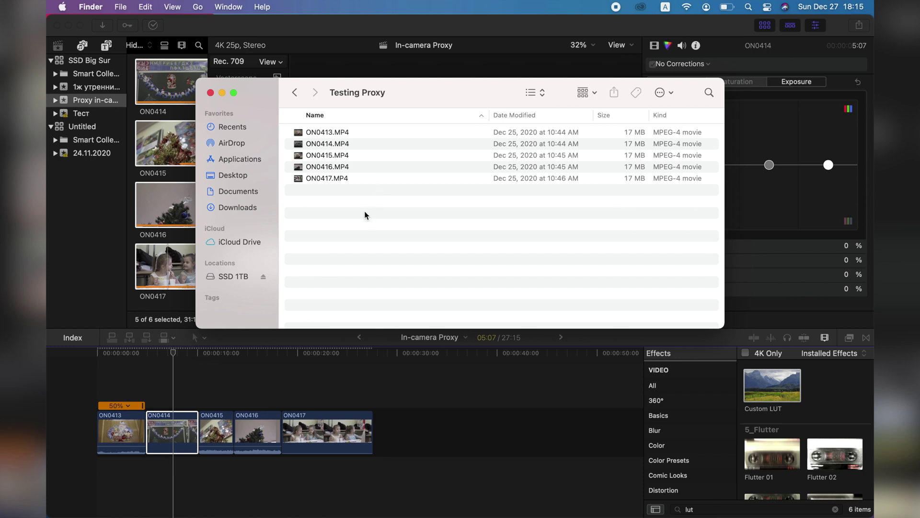
drag(365, 214, 357, 105)
key(super+BackSpace)
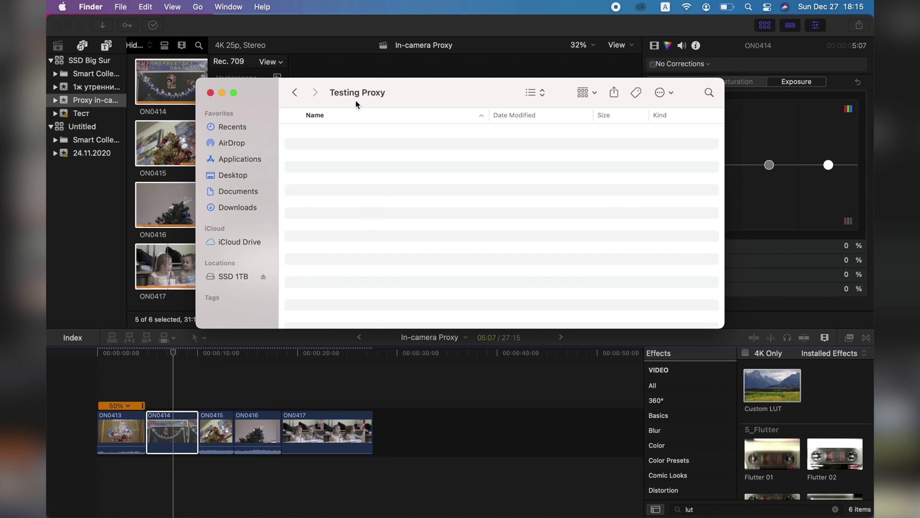
click(184, 383)
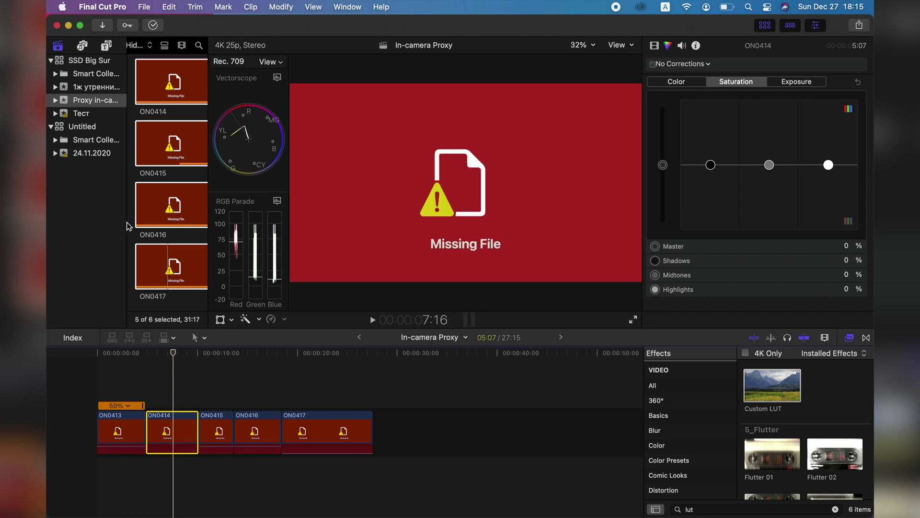
scroll(175, 160, up, 5)
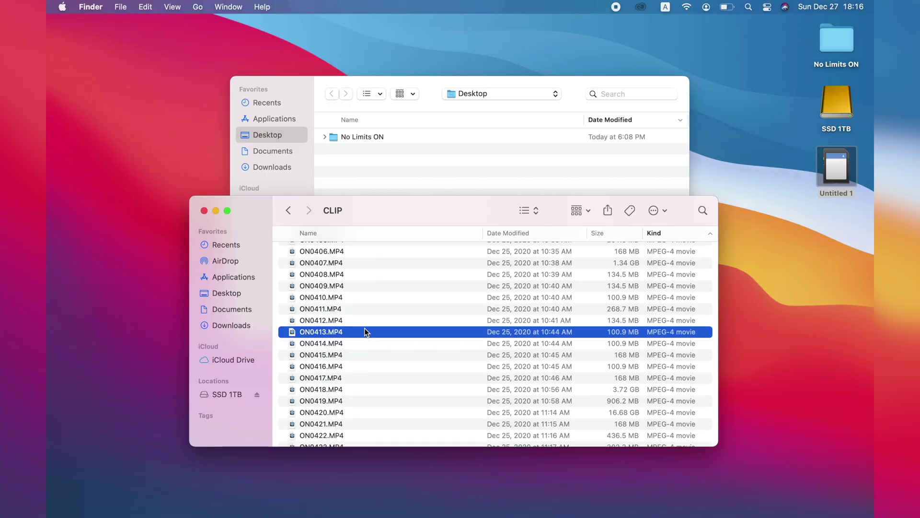
Step: Copy ON0413.MP4 through ON0417.MP4 from the memory card's CLIP folder into the Testing Proxy Original folder on SSD 1TB
key(shift+Down)
key(shift+Down)
key(shift+Down)
key(shift+Down)
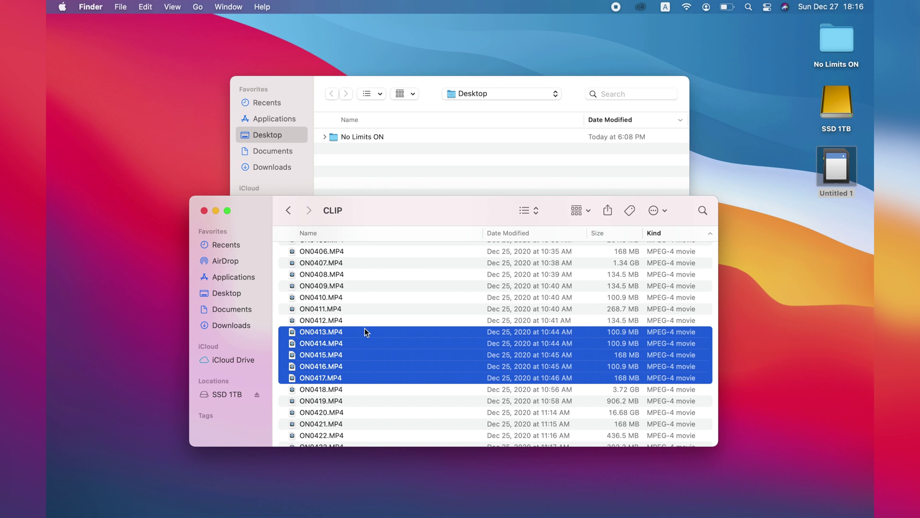
click(377, 164)
click(277, 252)
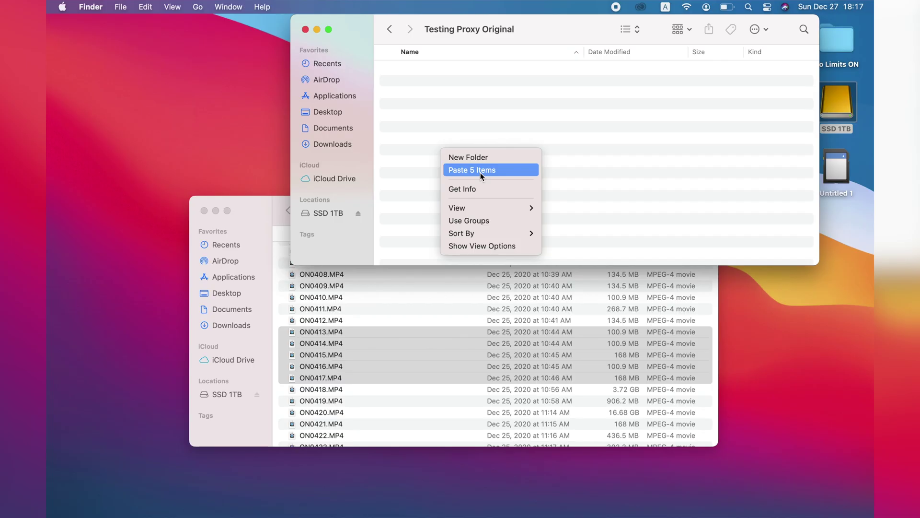
click(481, 174)
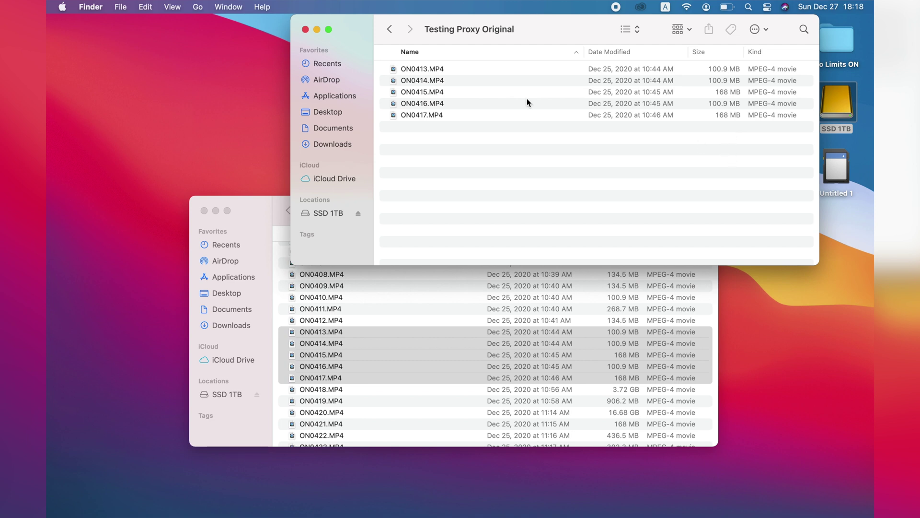
Step: Switch to Final Cut Pro, select all five missing clips in the event and start relinking them to original media
click(492, 506)
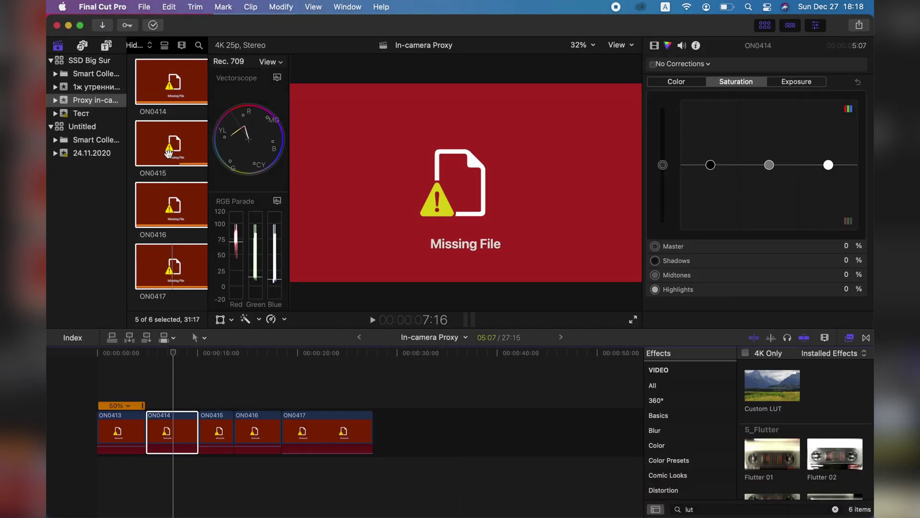
scroll(171, 147, up, 4)
click(169, 185)
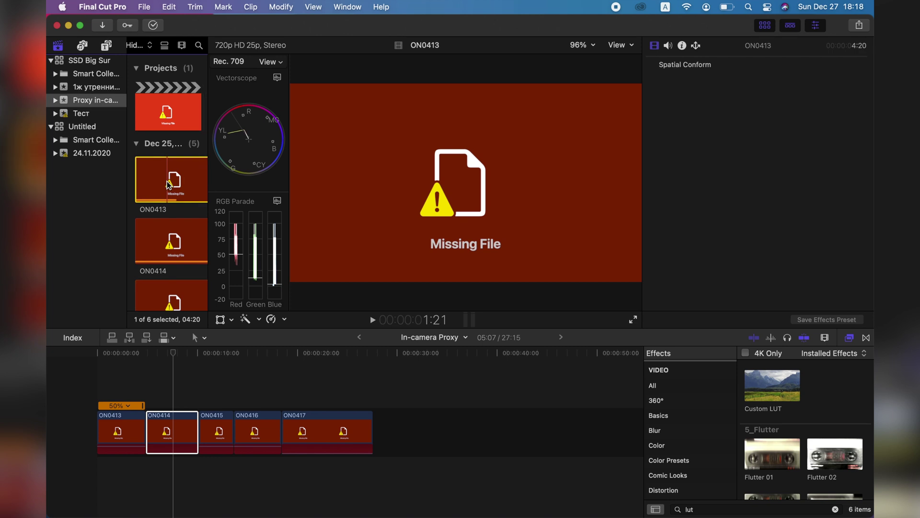
key(super+a)
scroll(166, 182, down, 5)
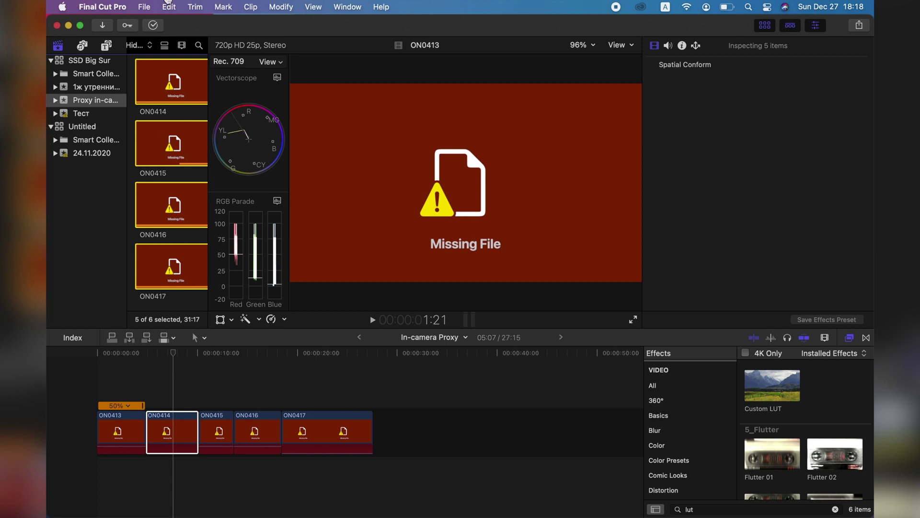
click(144, 7)
mouse_move(191, 115)
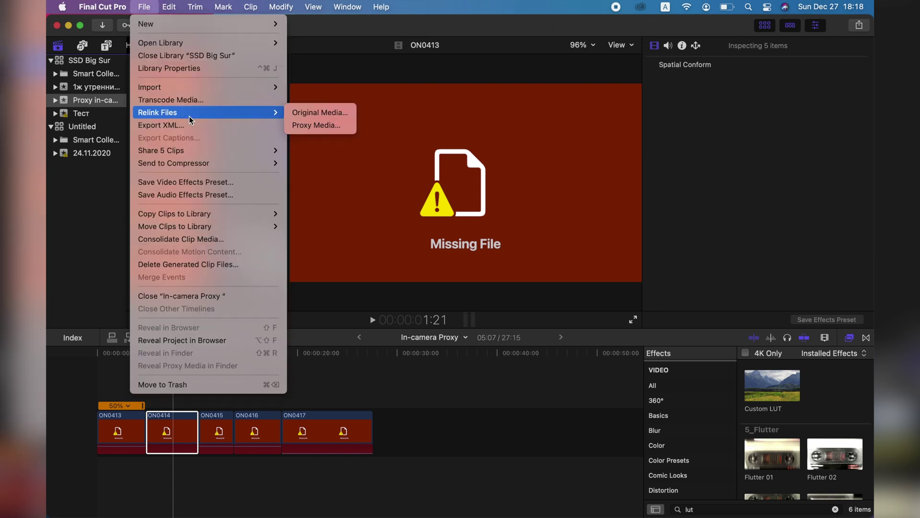
click(298, 115)
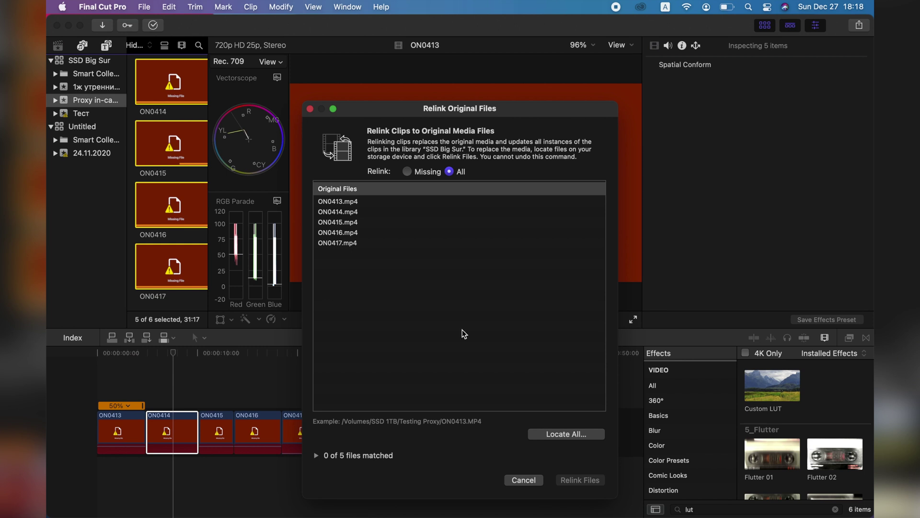
Step: Locate the matching files in the Testing Proxy Original folder on SSD 1TB and relink all five clips to them
click(553, 433)
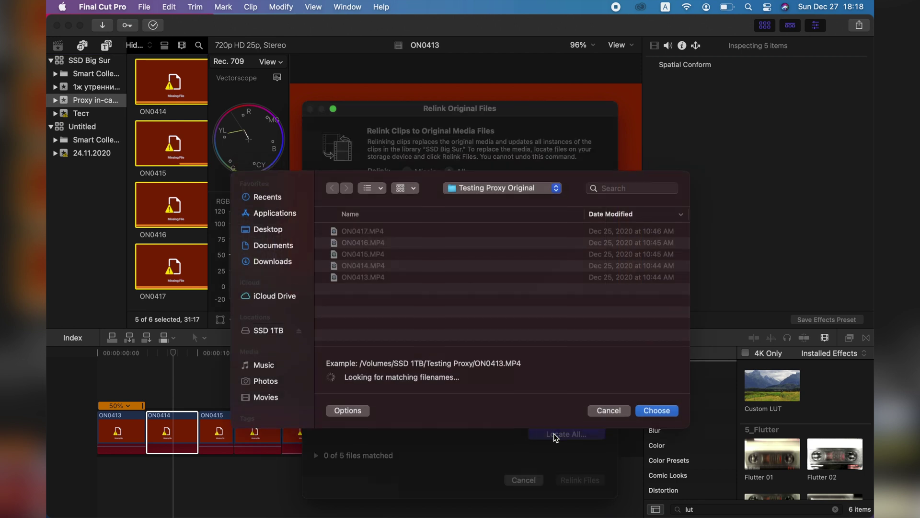
click(280, 325)
double_click(424, 231)
click(378, 229)
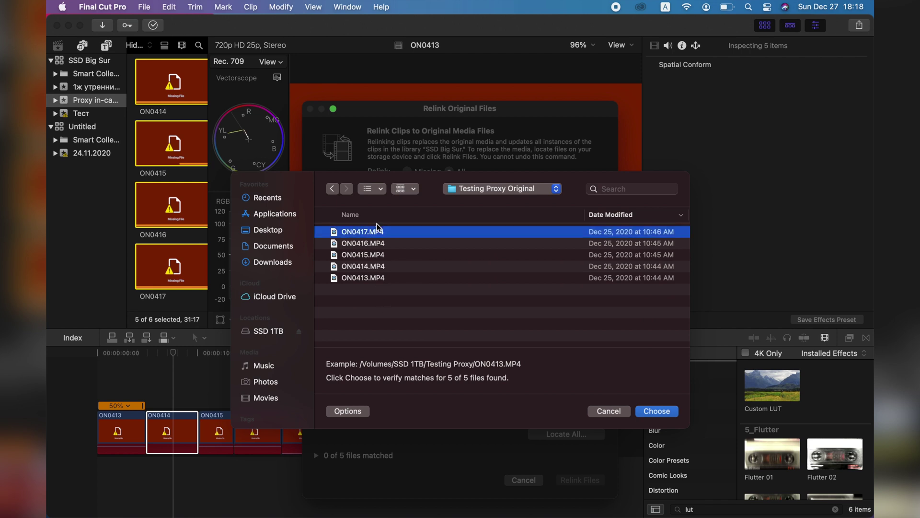
click(653, 411)
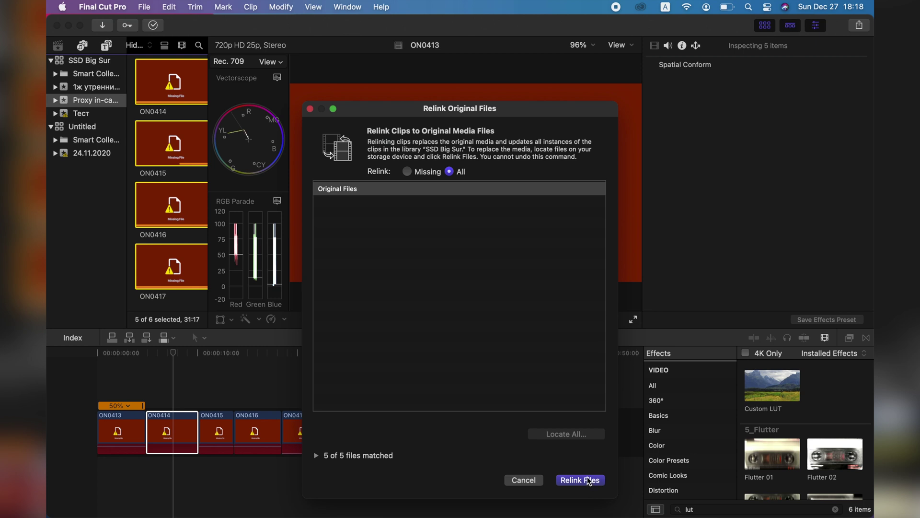
click(588, 478)
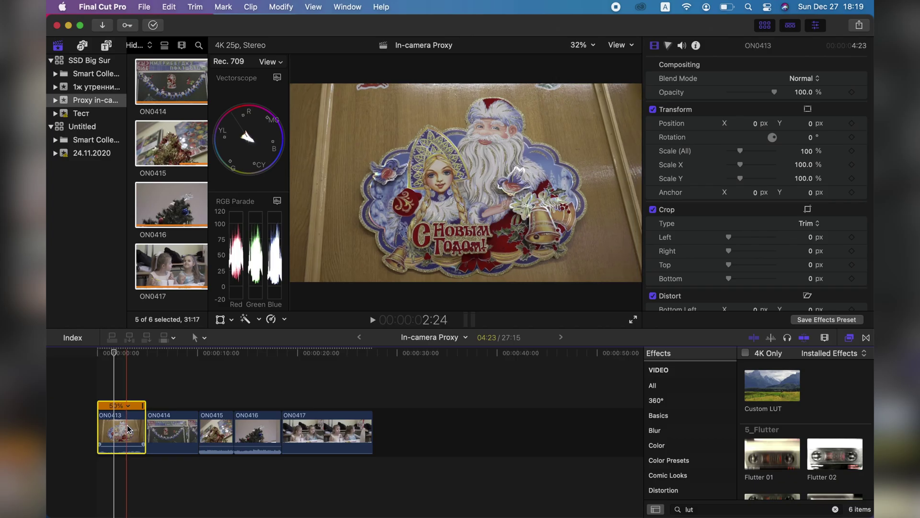
Step: Check the relinked clips ON0414 and ON0415 in the timeline and their applied effects
click(168, 427)
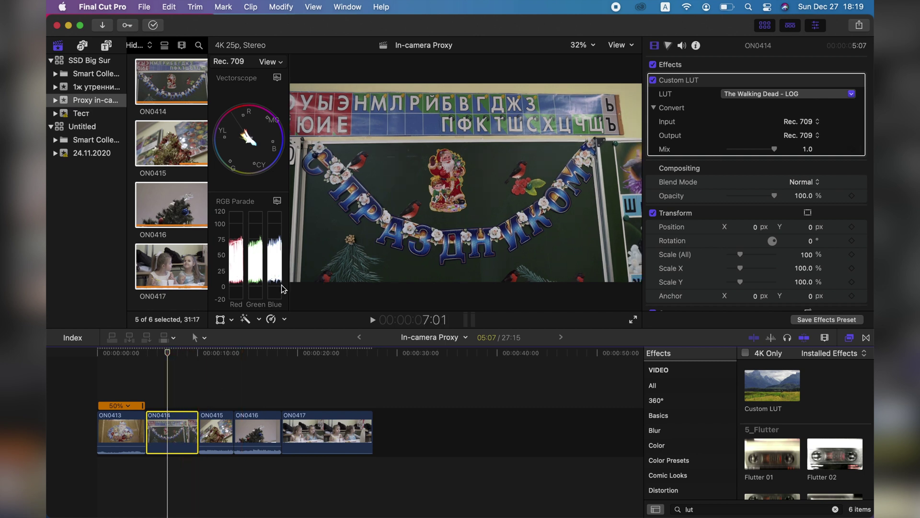
click(212, 430)
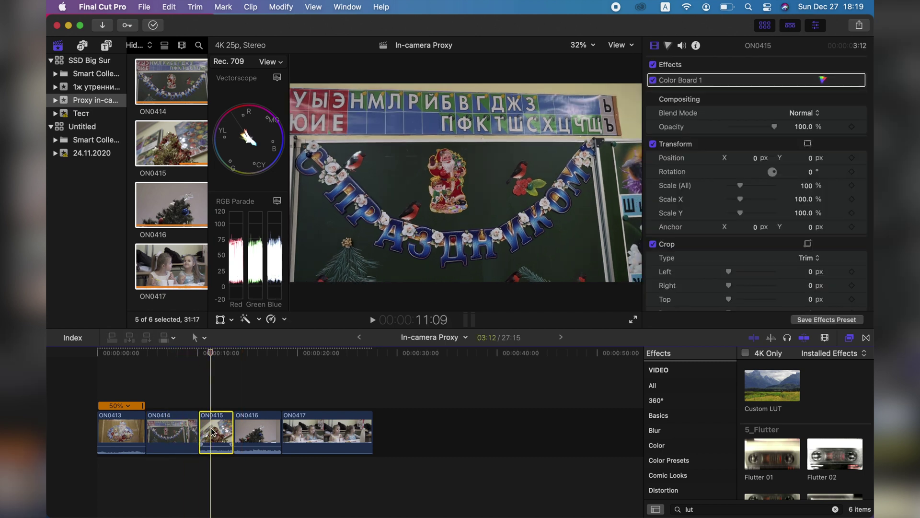